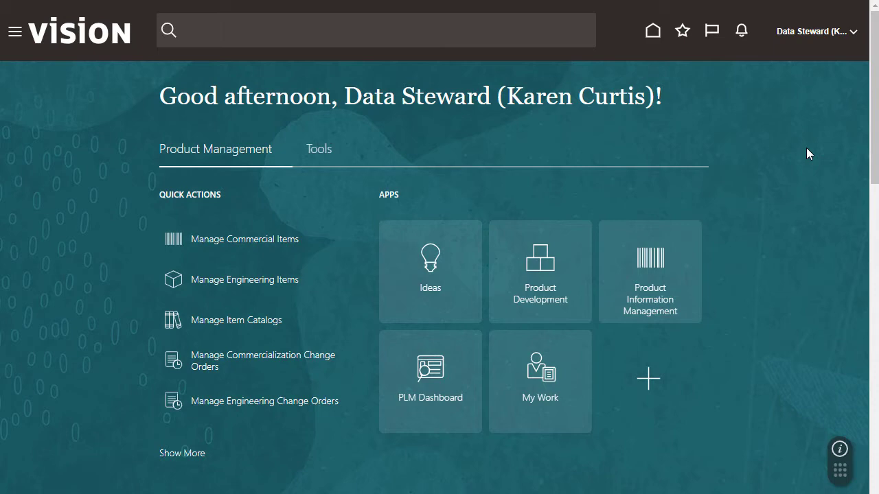
Open the Product Information Management work area and view the object types available for searching
{"action": "left_click", "coordinate": [646, 267]}
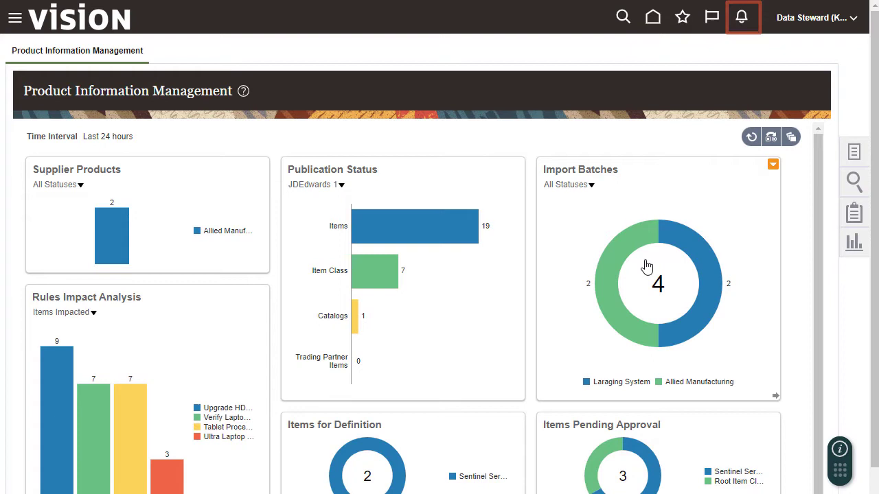
{"action": "left_click", "coordinate": [856, 183]}
{"action": "left_click", "coordinate": [856, 64]}
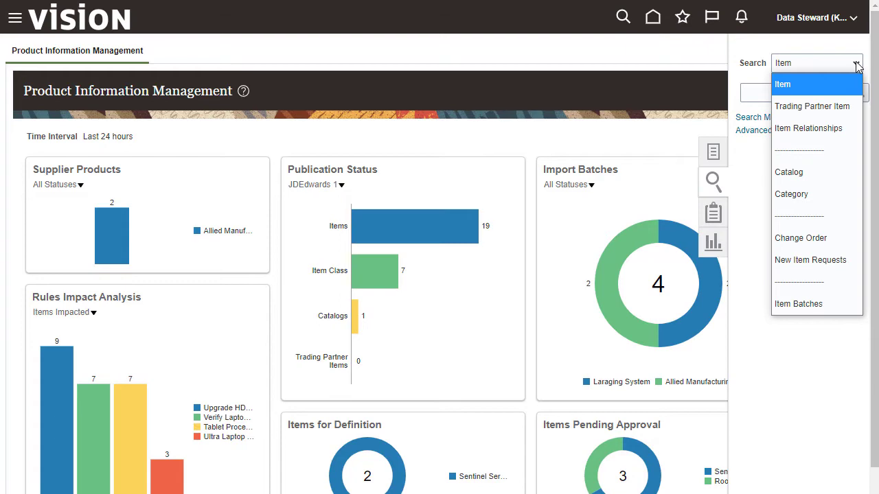
{"action": "left_click", "coordinate": [647, 147]}
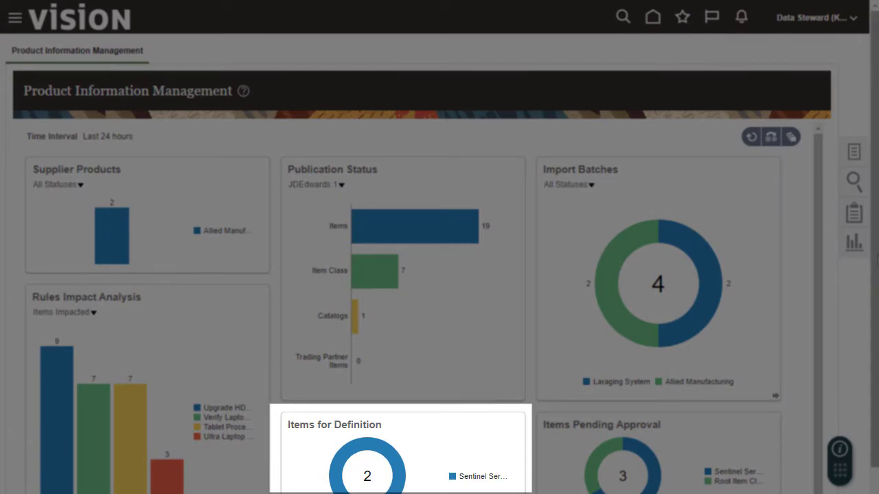
Review the workflow details of new item request NIR100049 from the Items for Definition chart and close the request
{"action": "scroll", "coordinate": [439, 275], "scroll_direction": "down", "scroll_amount": 1}
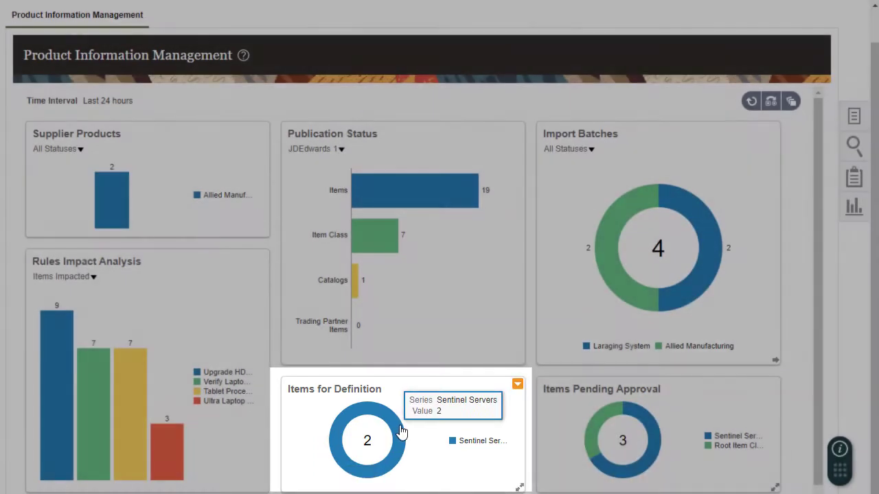
{"action": "left_click", "coordinate": [401, 432]}
{"action": "left_click", "coordinate": [85, 231]}
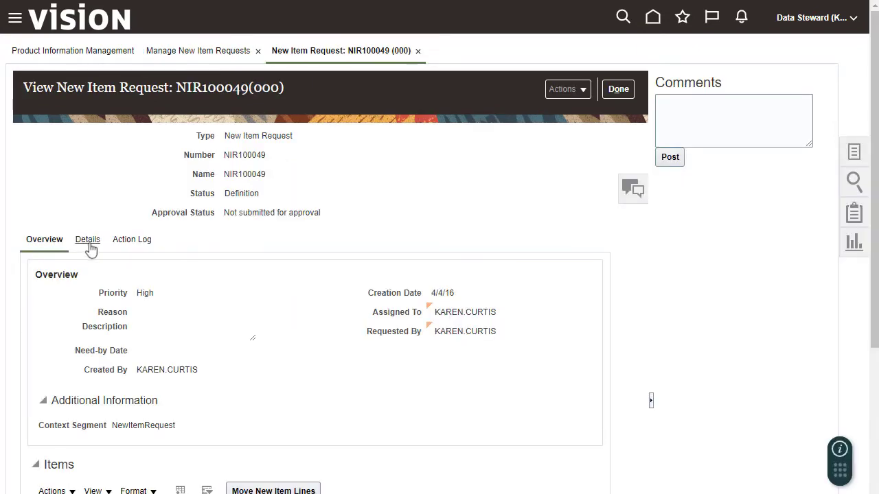
{"action": "left_click", "coordinate": [90, 246]}
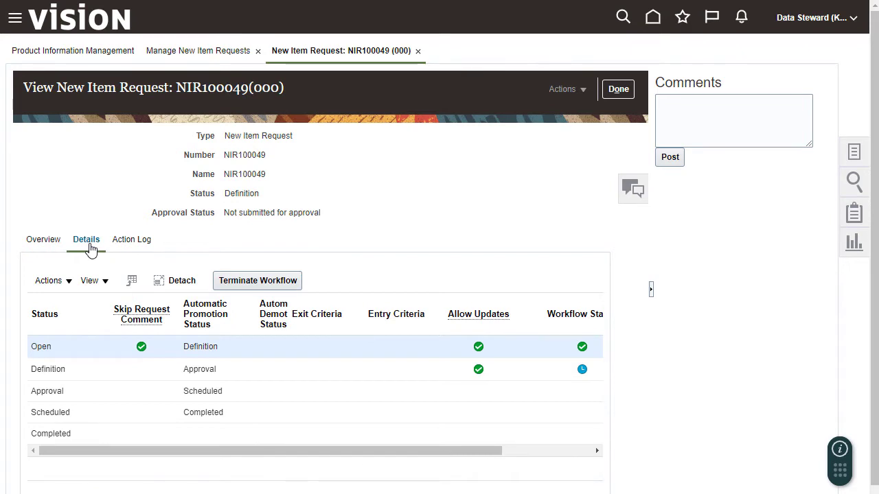
{"action": "left_click", "coordinate": [418, 50]}
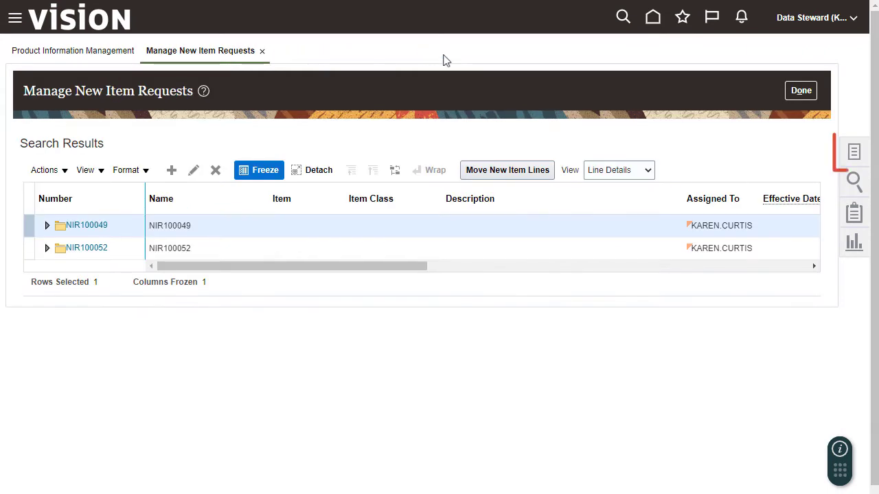
Search Manage Items for items whose number starts with CAP
{"action": "left_click", "coordinate": [854, 154]}
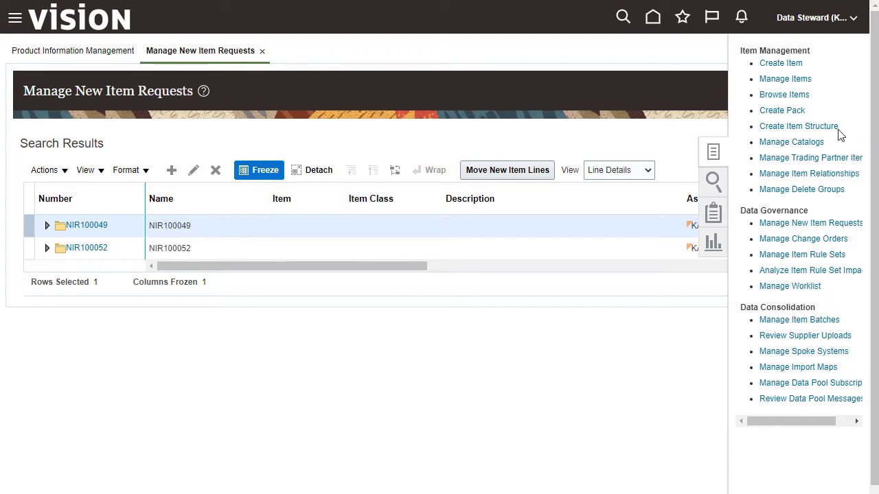
{"action": "left_click", "coordinate": [774, 81]}
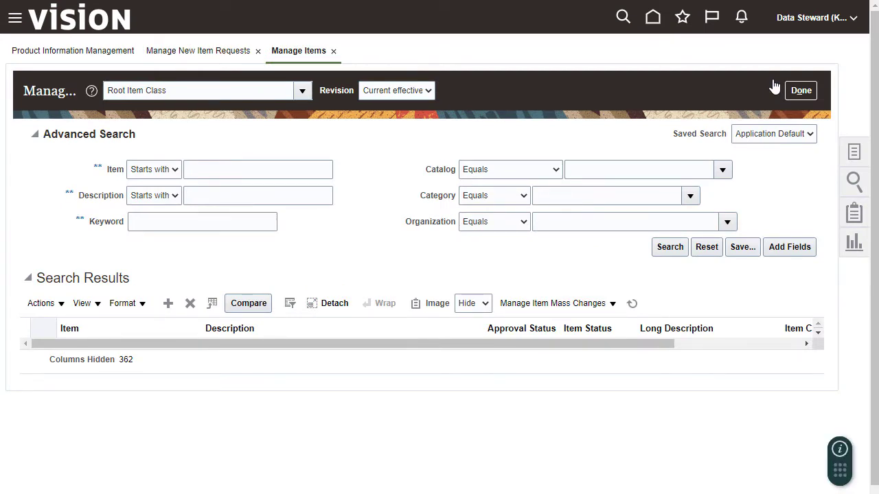
{"action": "left_click", "coordinate": [318, 172]}
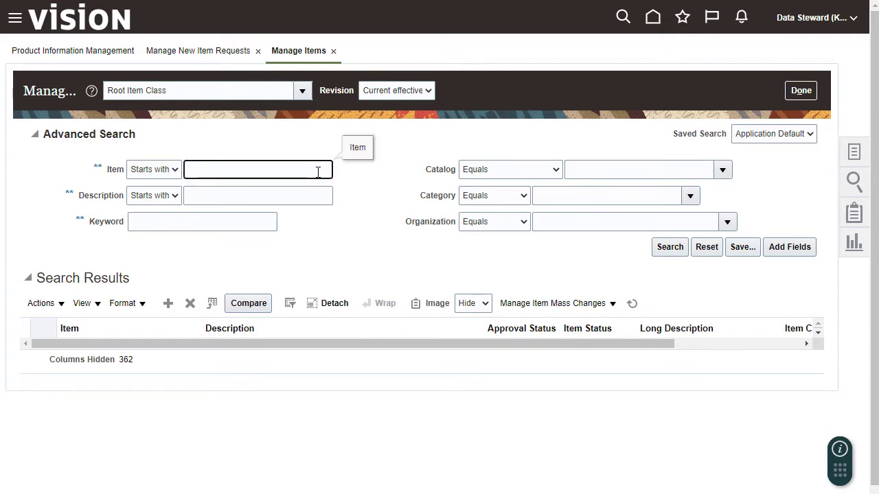
{"action": "type", "text": "CAP"}
{"action": "left_click", "coordinate": [666, 251]}
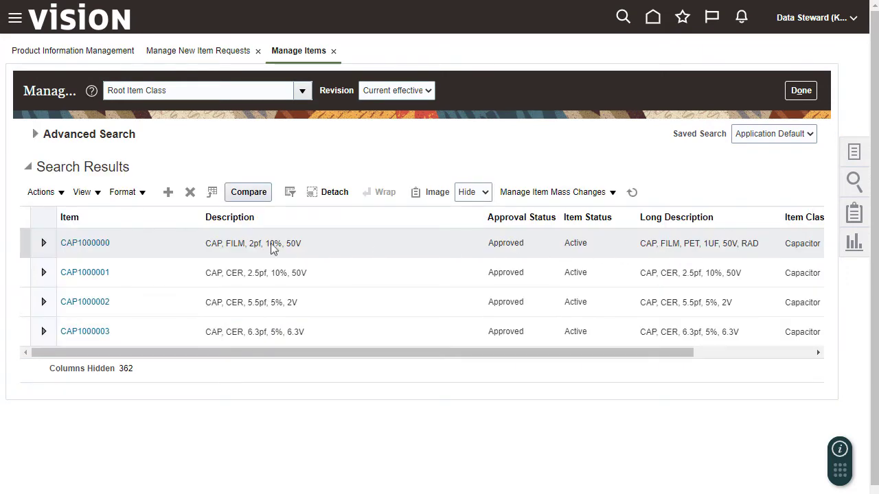
Open item CAP1000000 and review its overview information
{"action": "left_click", "coordinate": [85, 244]}
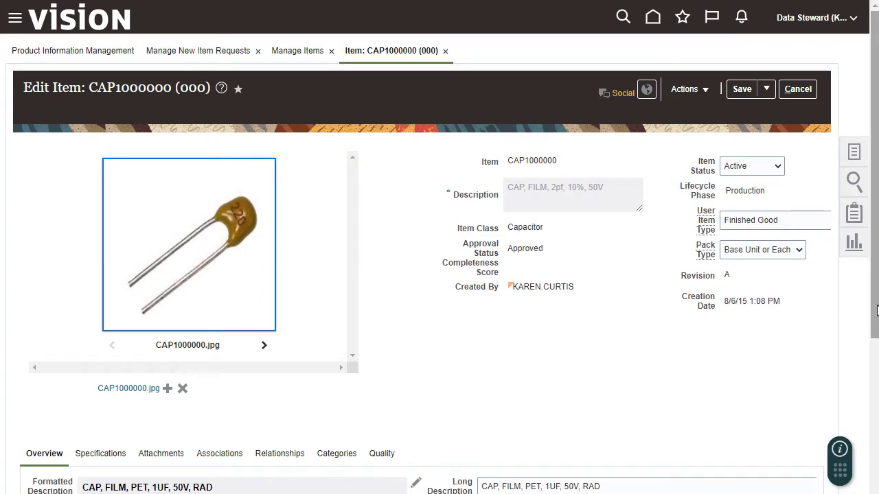
{"action": "left_click_drag", "start_coordinate": [871, 317], "coordinate": [877, 480]}
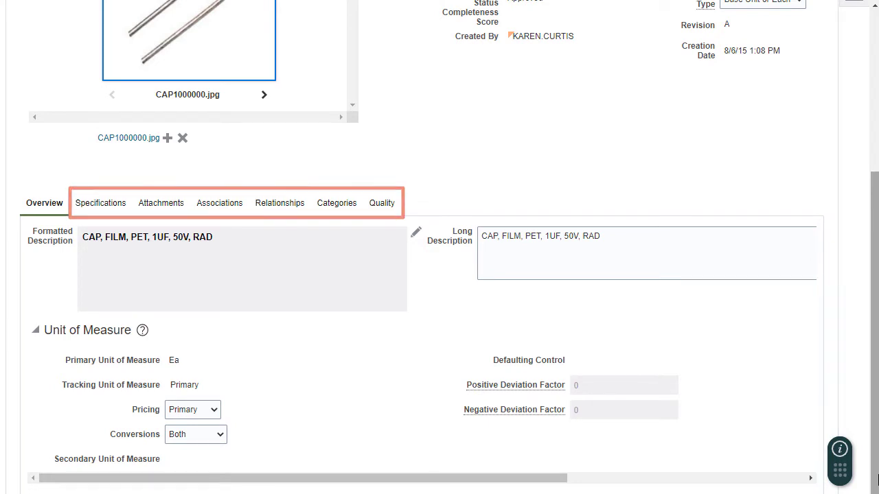
{"action": "left_click_drag", "start_coordinate": [876, 480], "coordinate": [874, 306]}
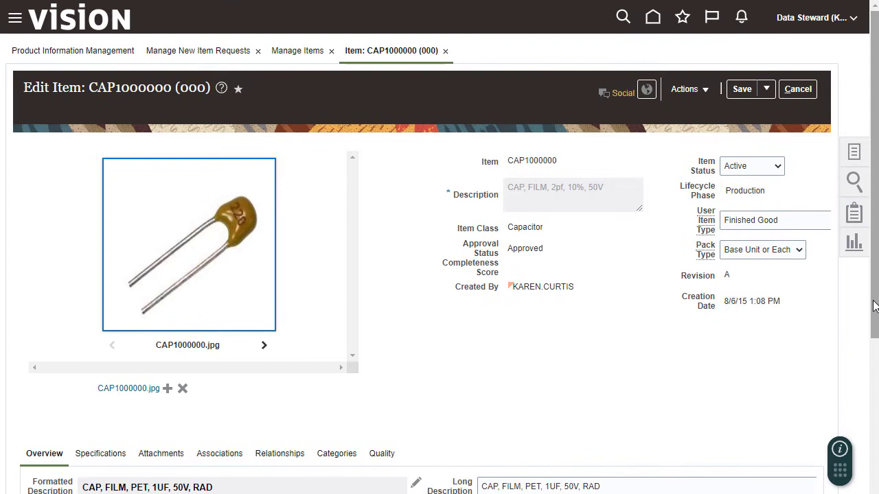
Open new item request NIR100070 from Manage New Item Requests and review its overview
{"action": "left_click", "coordinate": [853, 152]}
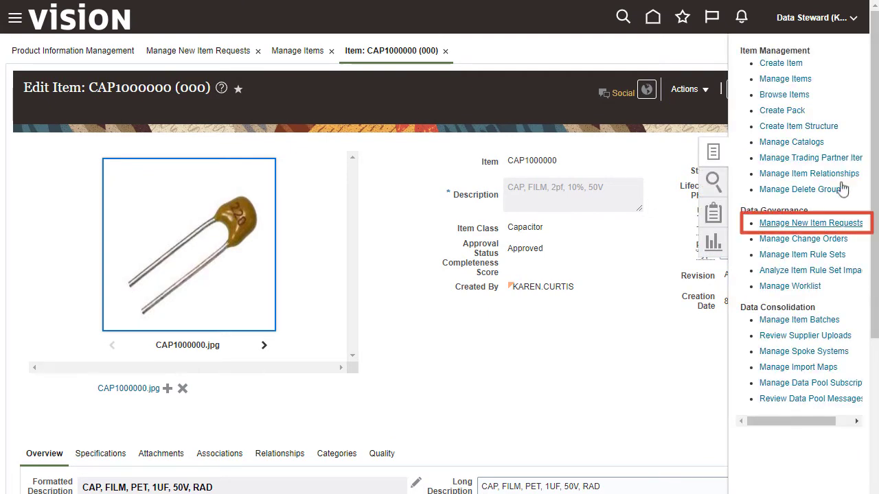
{"action": "left_click", "coordinate": [830, 223]}
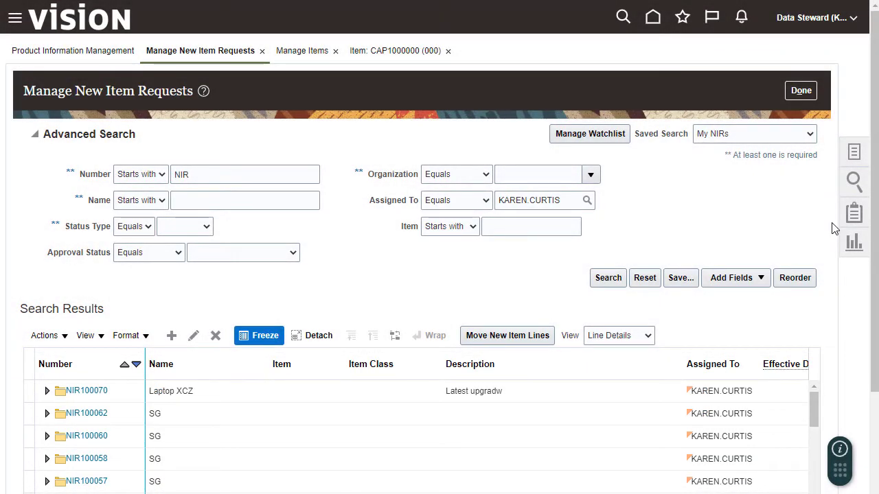
{"action": "left_click", "coordinate": [75, 391]}
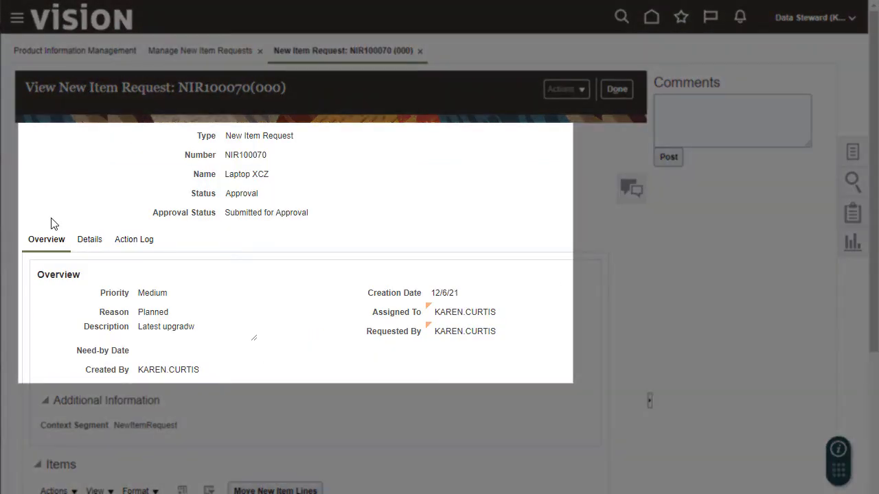
{"action": "scroll", "coordinate": [873, 441], "scroll_direction": "down", "scroll_amount": 3}
{"action": "scroll", "coordinate": [873, 412], "scroll_direction": "up", "scroll_amount": 5}
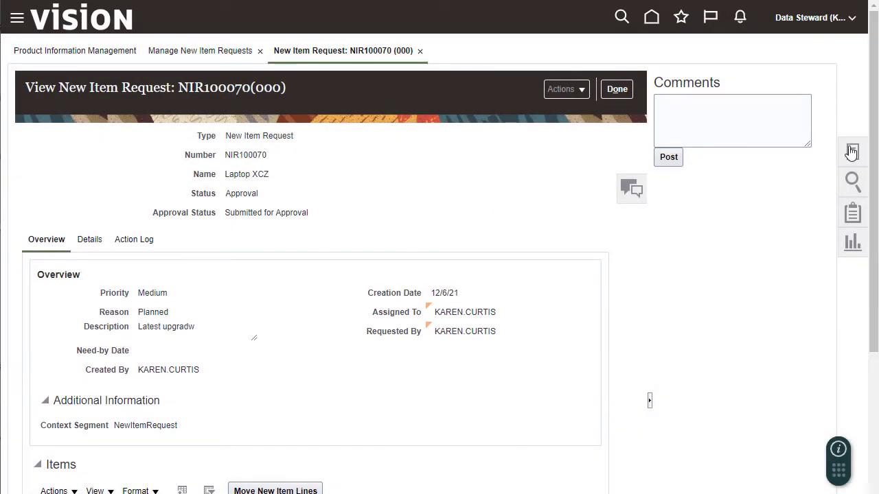
Search Manage Item Batches for batch number 7607
{"action": "left_click", "coordinate": [851, 151]}
{"action": "left_click", "coordinate": [795, 321]}
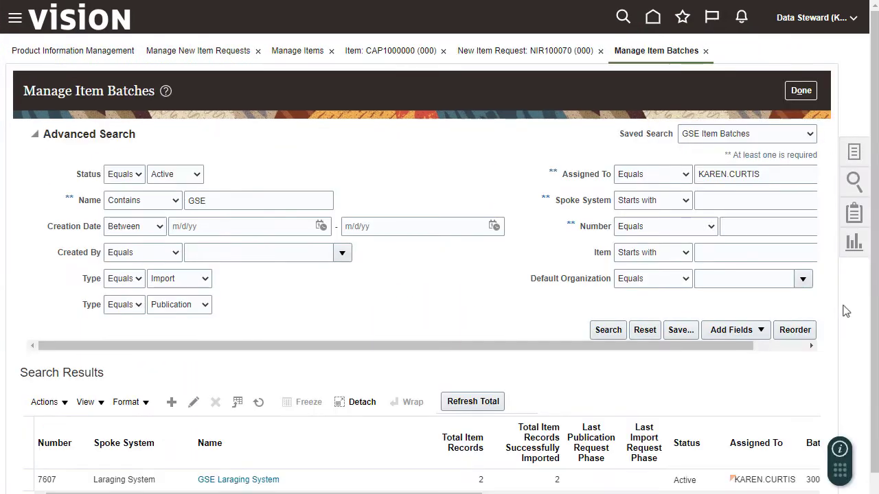
{"action": "left_click", "coordinate": [804, 226]}
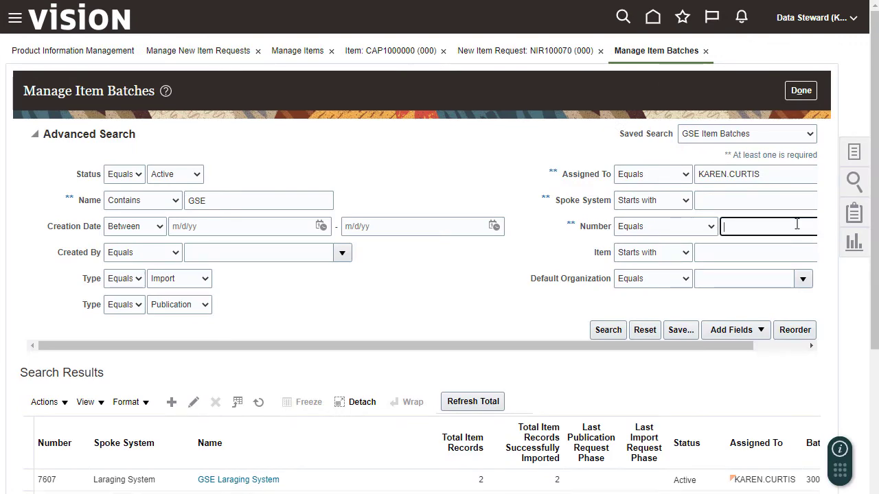
{"action": "type", "text": "7607"}
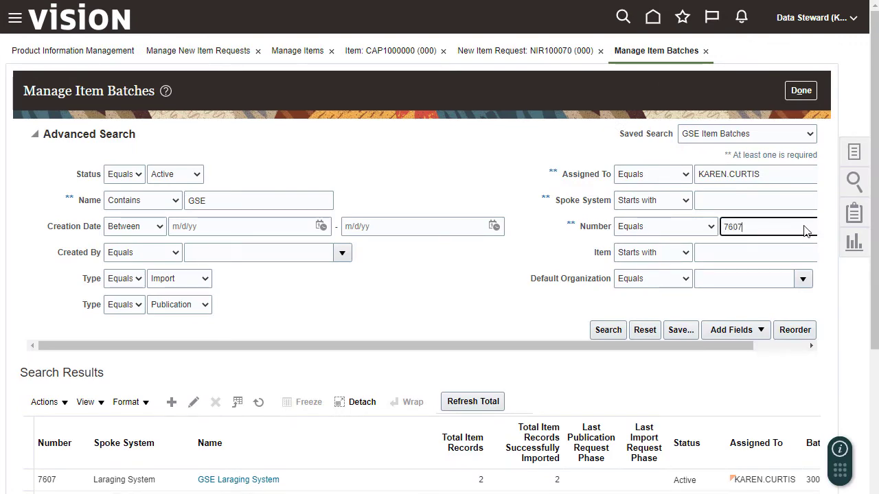
{"action": "left_click", "coordinate": [607, 329]}
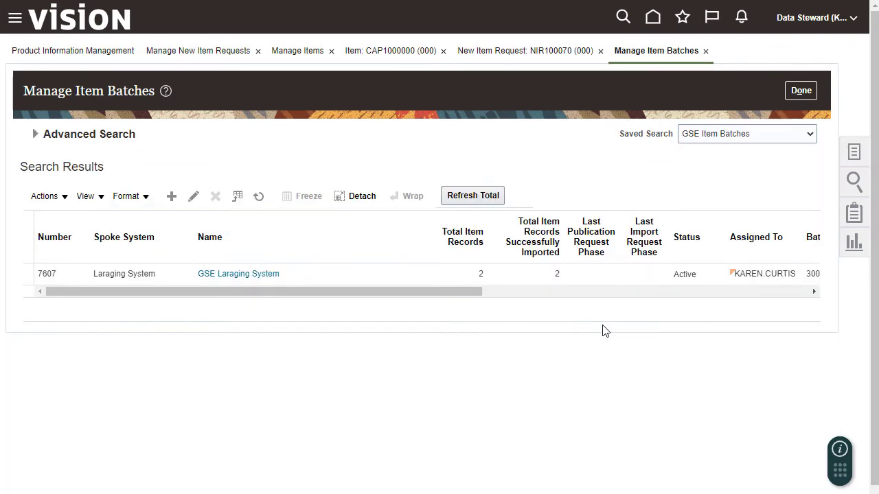
Review the errors and completed items of the GSE Laraging System batch, and close the batch pages
{"action": "left_click", "coordinate": [247, 273]}
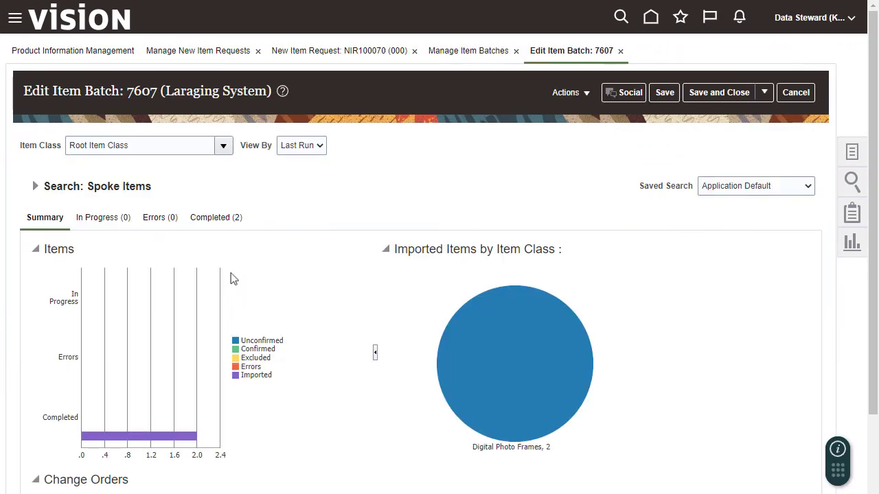
{"action": "left_click", "coordinate": [160, 221]}
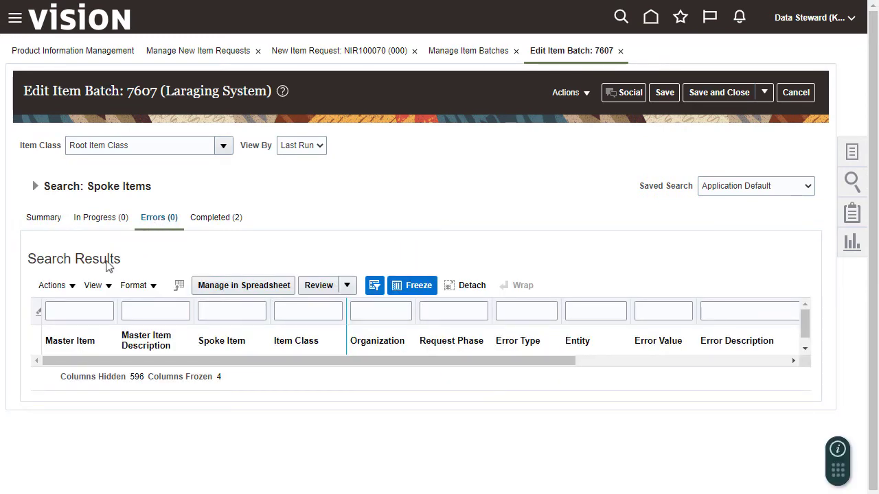
{"action": "left_click", "coordinate": [73, 289]}
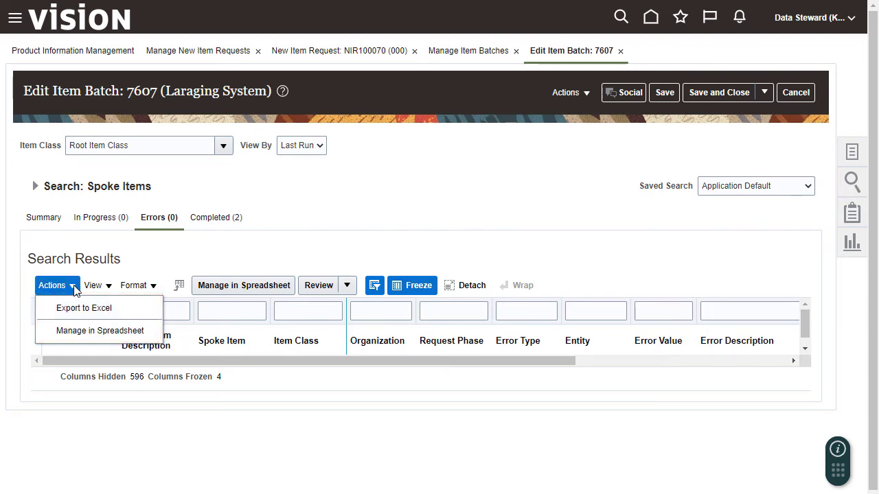
{"action": "left_click", "coordinate": [218, 219]}
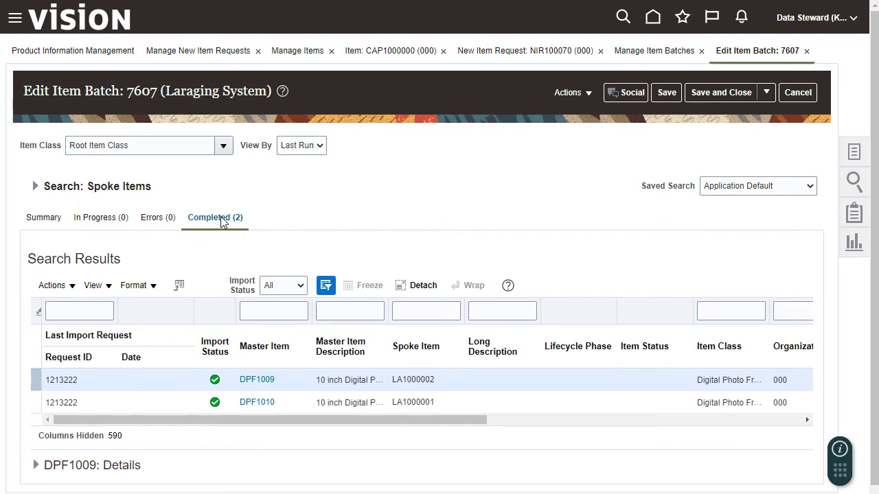
{"action": "left_click", "coordinate": [806, 50]}
{"action": "left_click", "coordinate": [709, 52]}
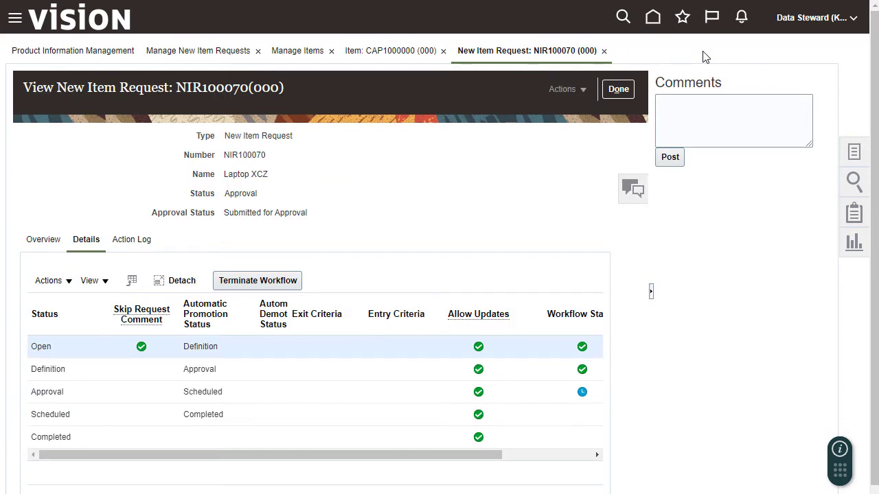
Search Manage Import Maps for import maps whose name contains Import Supplier
{"action": "left_click", "coordinate": [860, 158]}
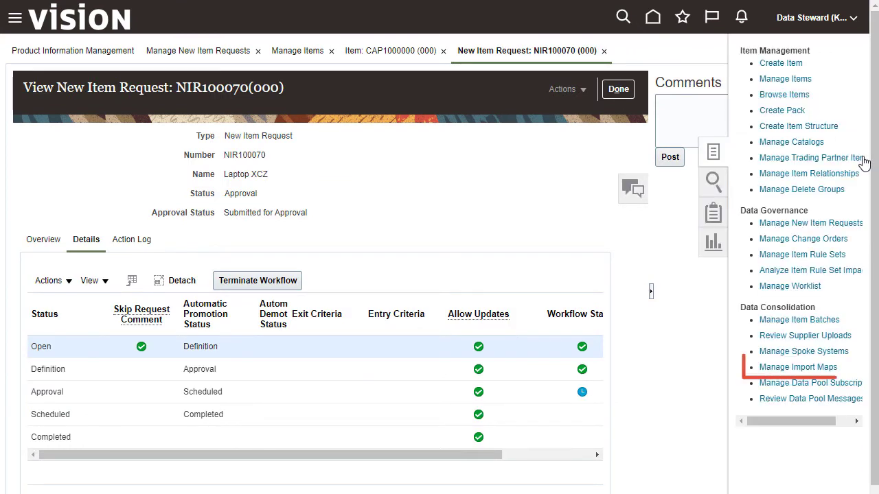
{"action": "left_click", "coordinate": [798, 367]}
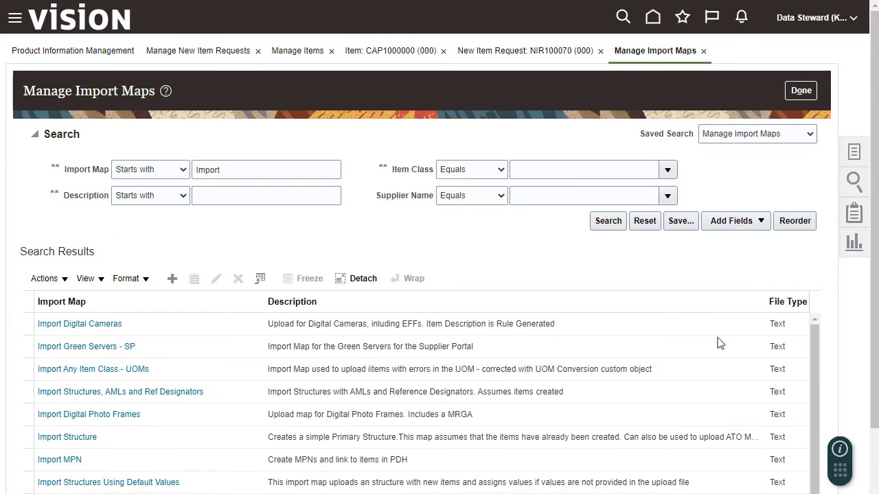
{"action": "left_click", "coordinate": [183, 172]}
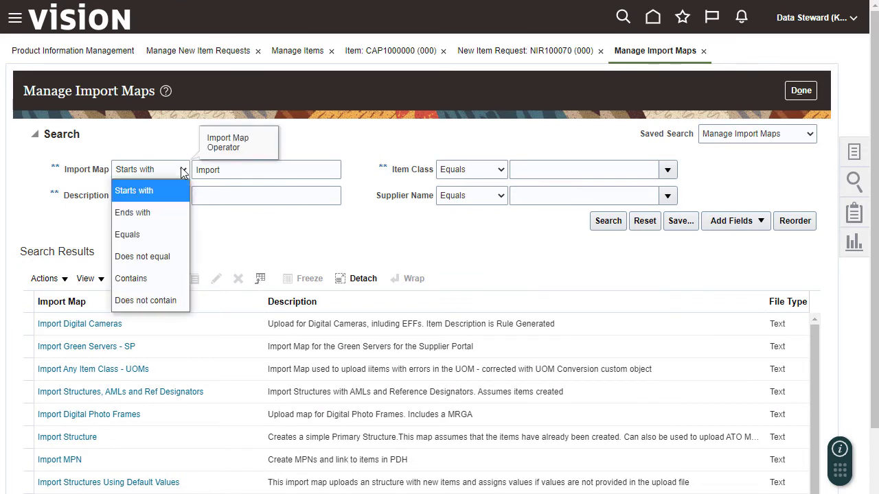
{"action": "left_click", "coordinate": [171, 276]}
{"action": "left_click", "coordinate": [252, 173]}
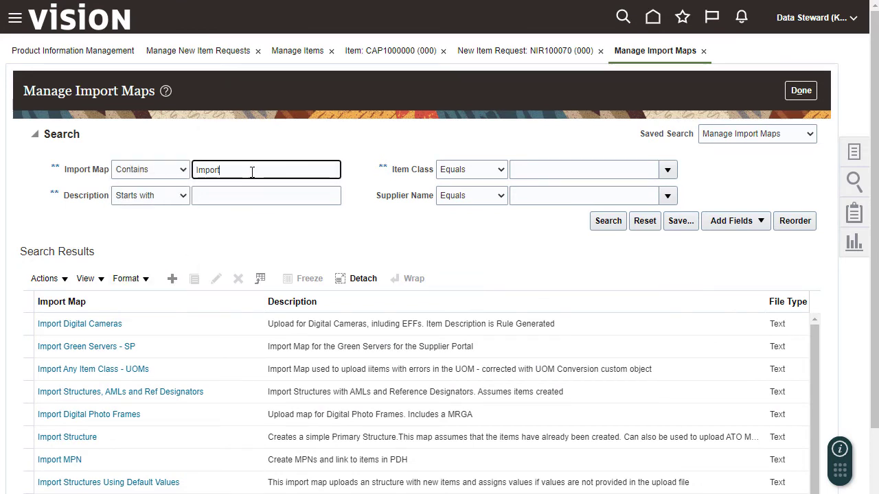
{"action": "type", "text": "Supplier"}
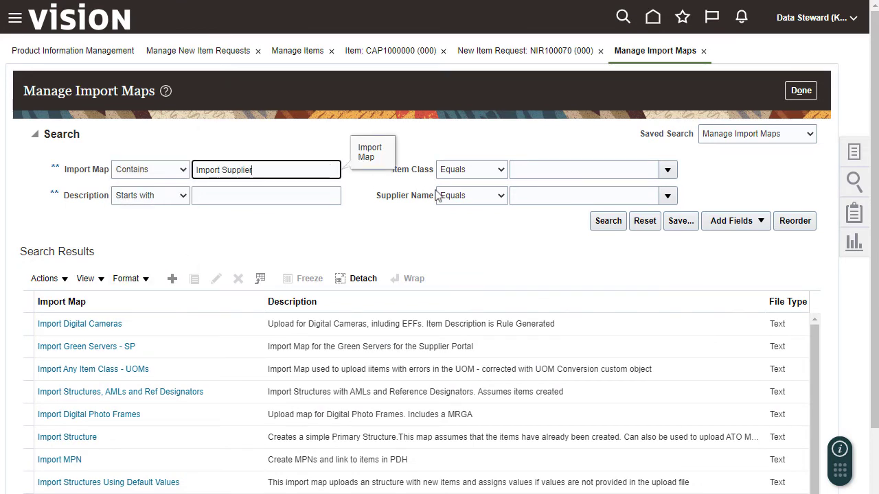
{"action": "left_click", "coordinate": [607, 220]}
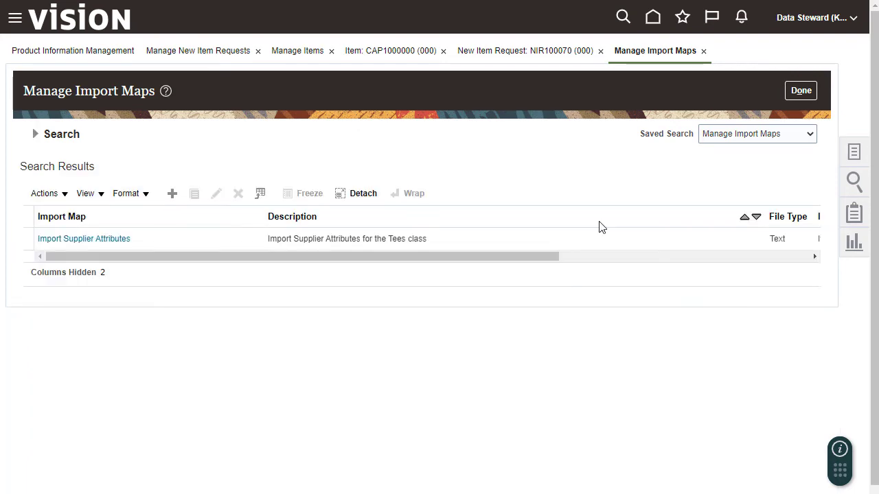
Open the Import Supplier Attributes map and show its source file settings
{"action": "left_click", "coordinate": [115, 239]}
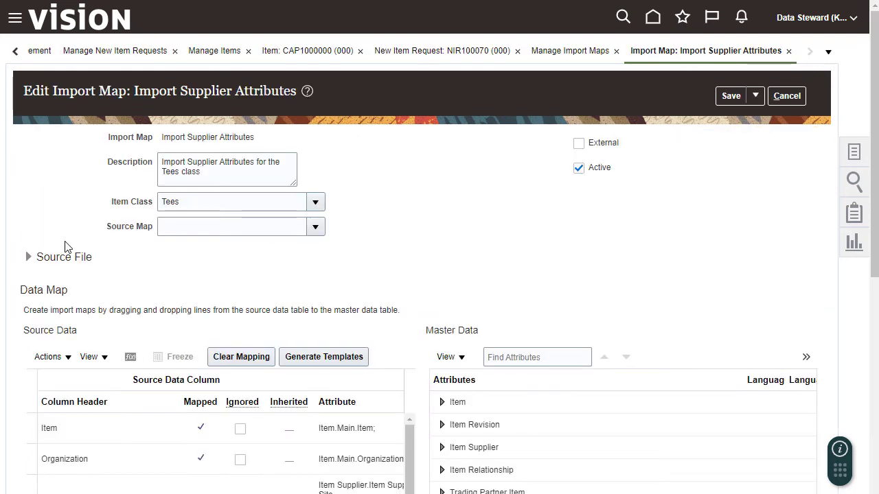
{"action": "left_click", "coordinate": [28, 257]}
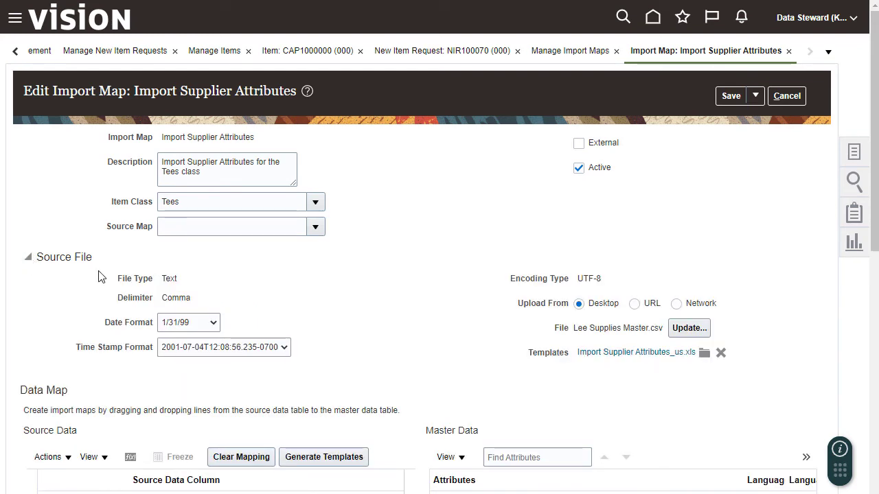
Review the data map's source-to-master column mappings, and refresh the preview data to examine the mapped supplier rows
{"action": "left_click_drag", "start_coordinate": [875, 162], "coordinate": [876, 356]}
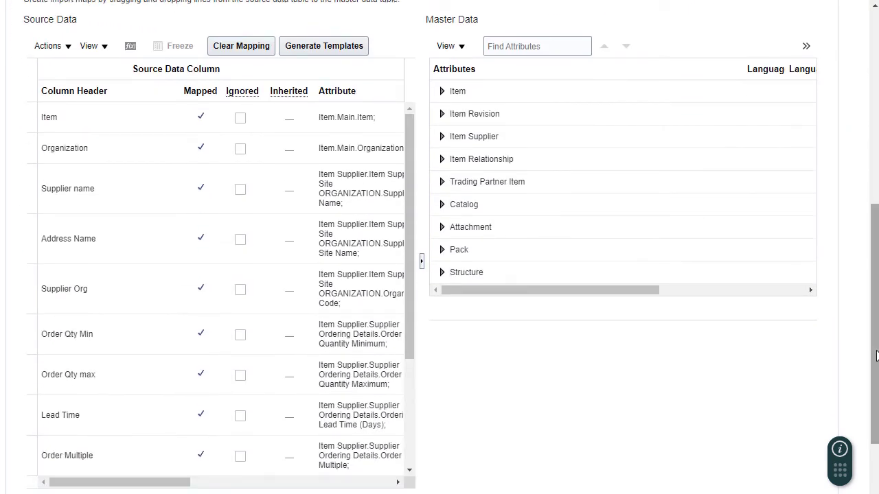
{"action": "left_click_drag", "start_coordinate": [877, 356], "coordinate": [876, 410]}
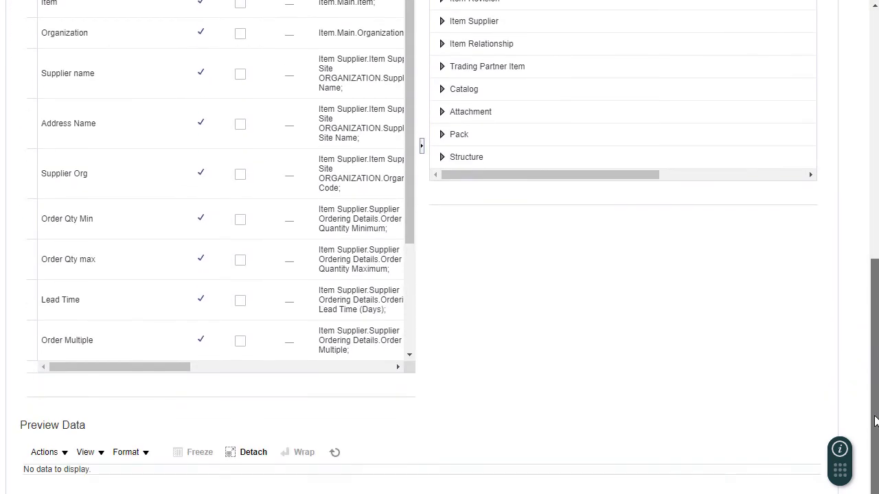
{"action": "left_click", "coordinate": [336, 456]}
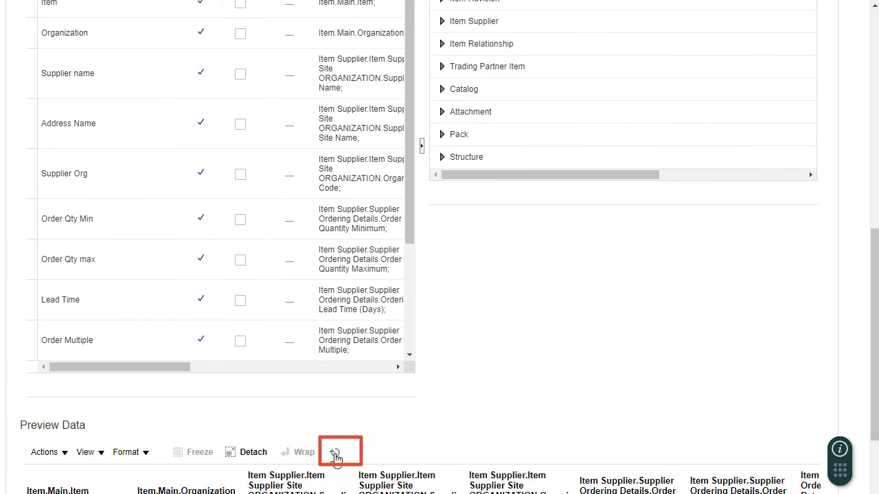
{"action": "left_click_drag", "start_coordinate": [875, 336], "coordinate": [874, 394]}
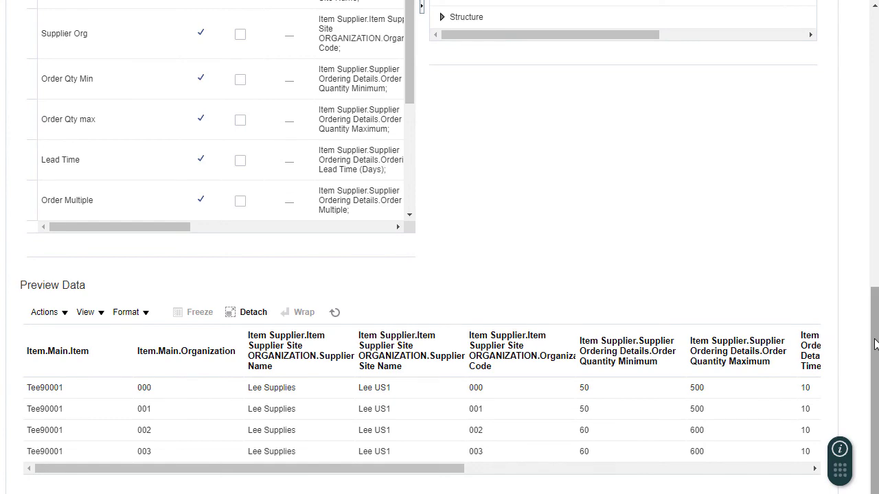
Close the Import Supplier Attributes map without saving, and return to the Product Information Management dashboard
{"action": "left_click_drag", "start_coordinate": [874, 343], "coordinate": [874, 53]}
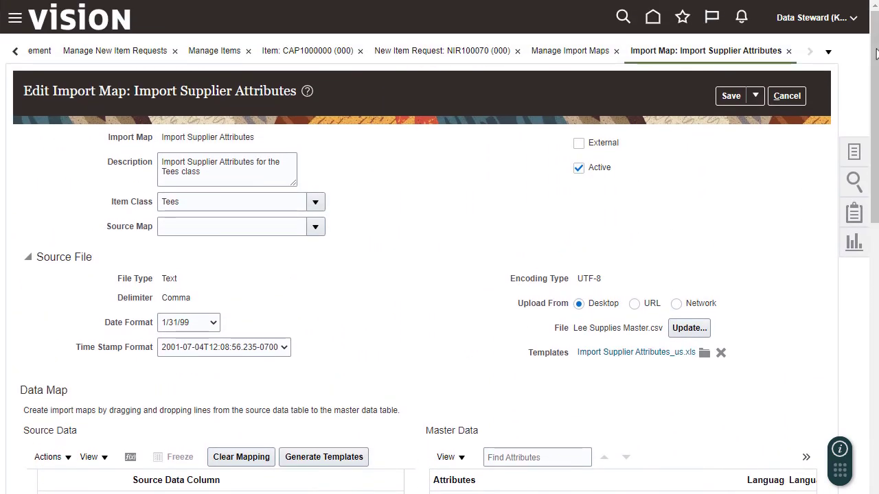
{"action": "left_click", "coordinate": [792, 97]}
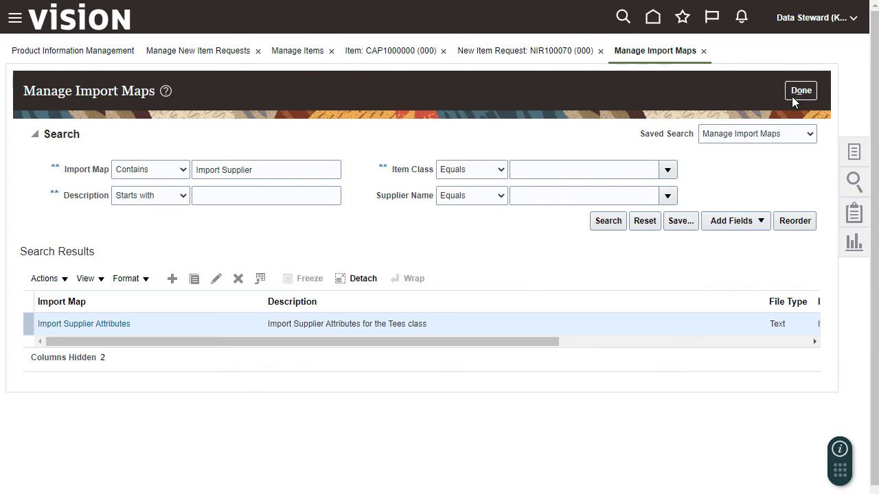
{"action": "left_click", "coordinate": [62, 54]}
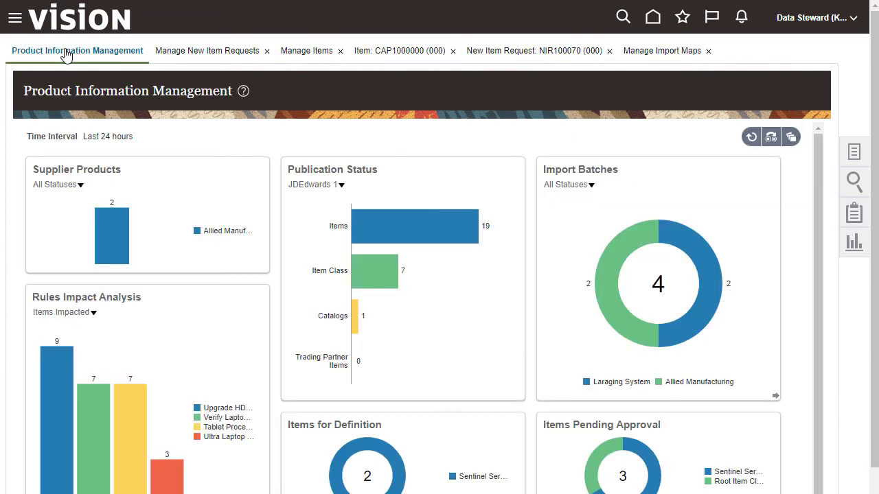